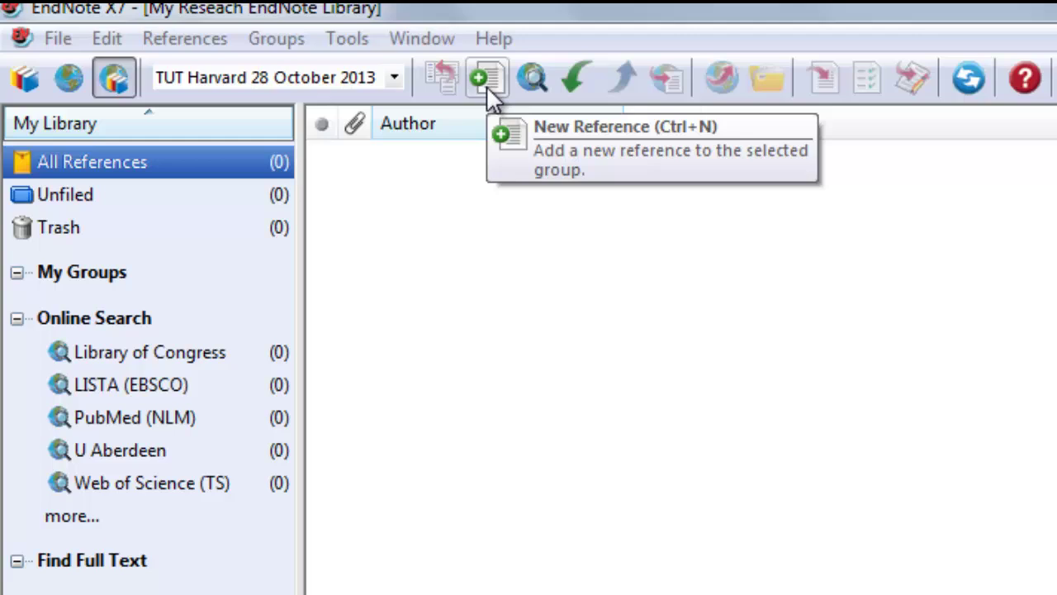
Create a new reference in the library and set its reference type to Book
left_click(183, 40)
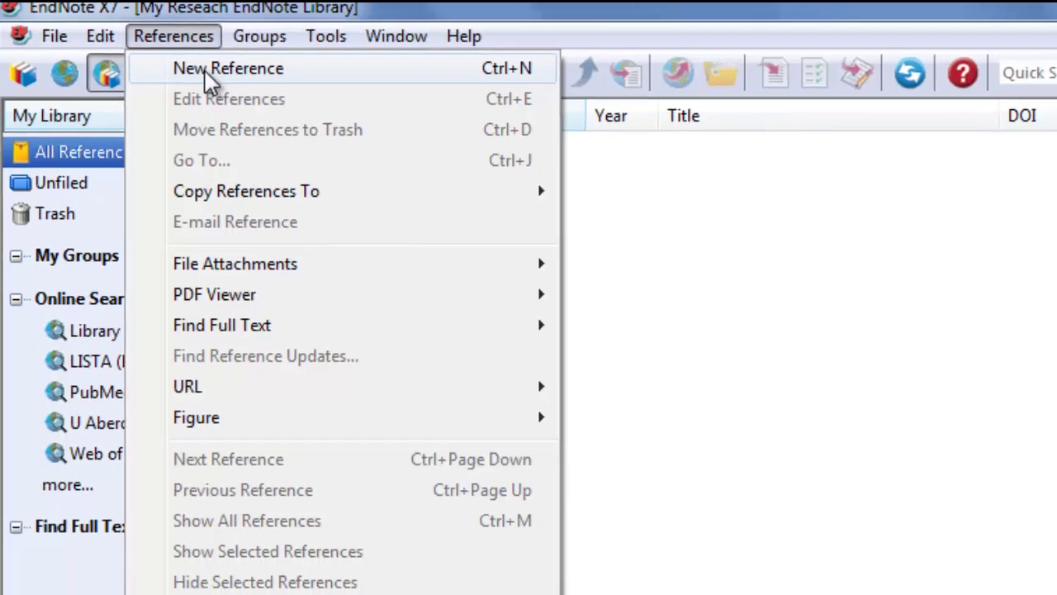
right_click(800, 422)
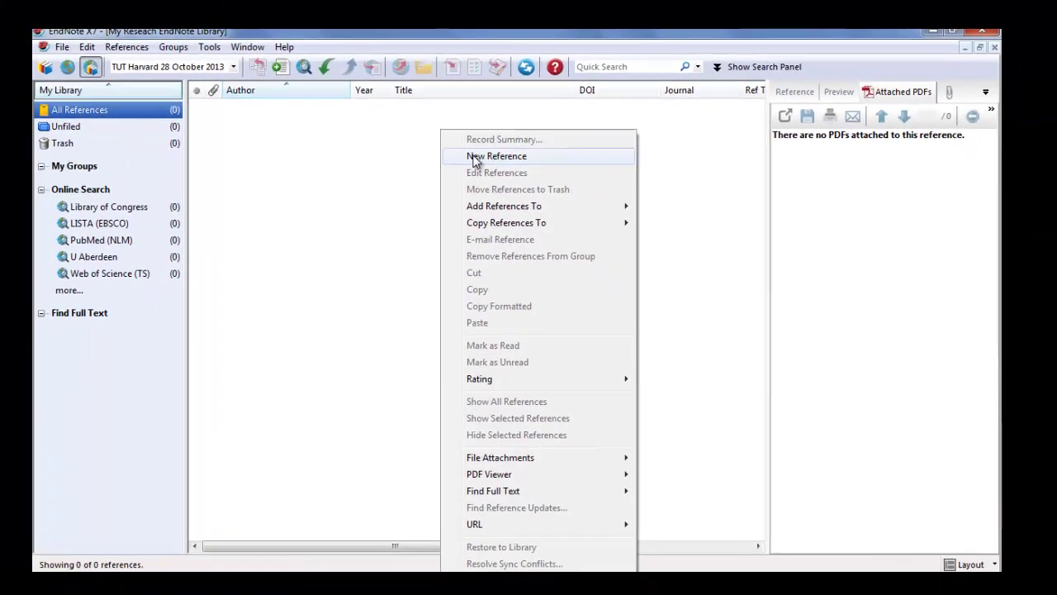
left_click(496, 156)
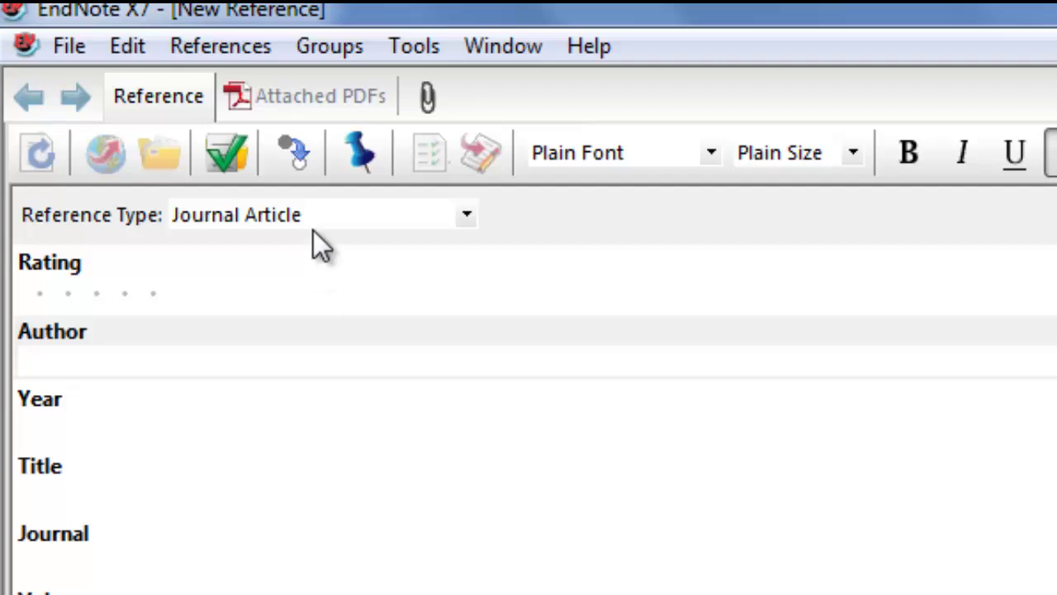
left_click(468, 217)
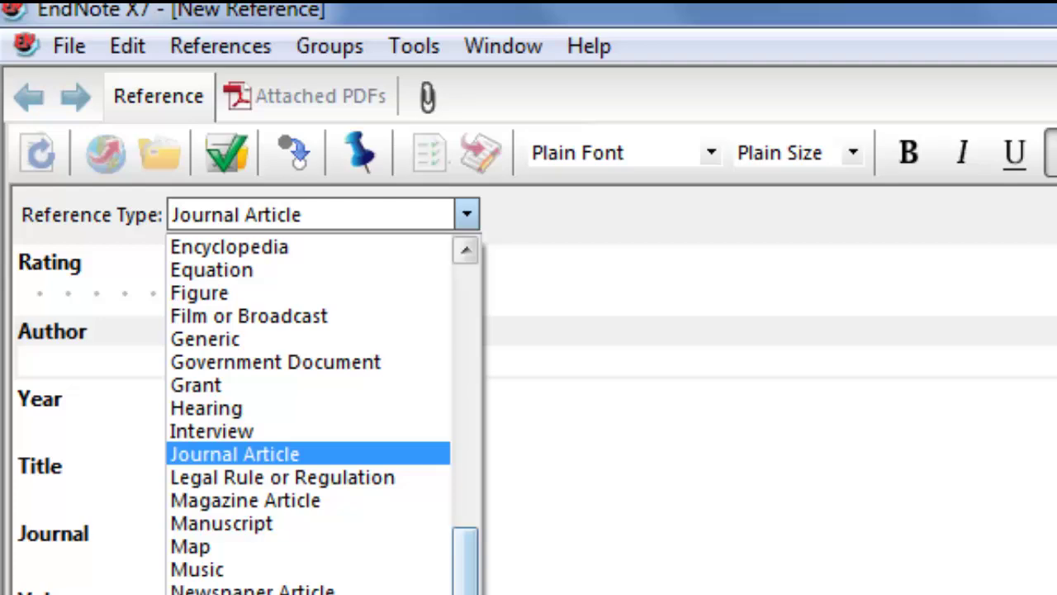
left_click_drag(470, 591, 496, 377)
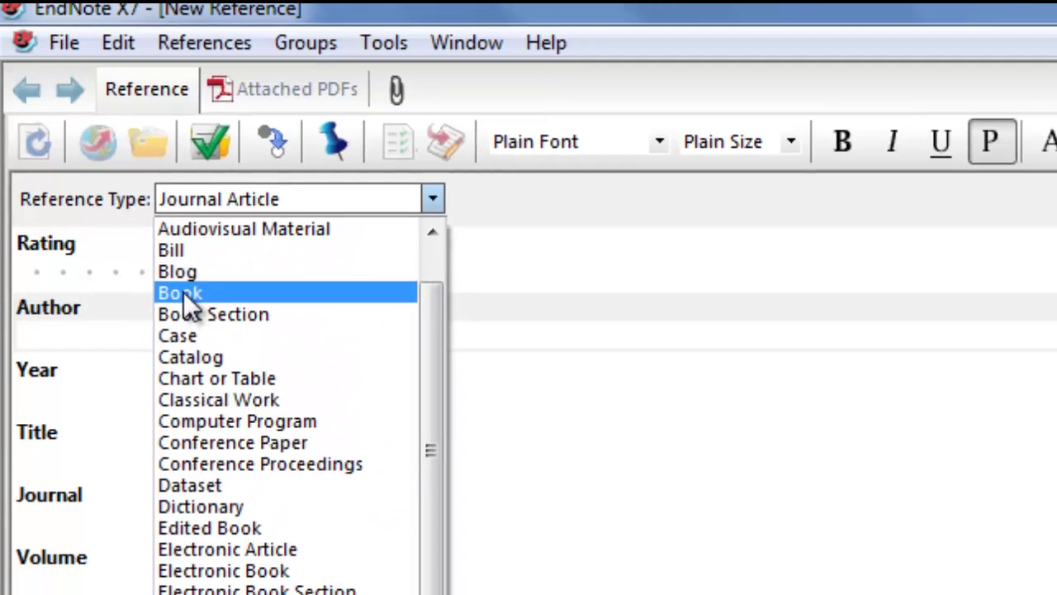
left_click(183, 293)
left_click(545, 484)
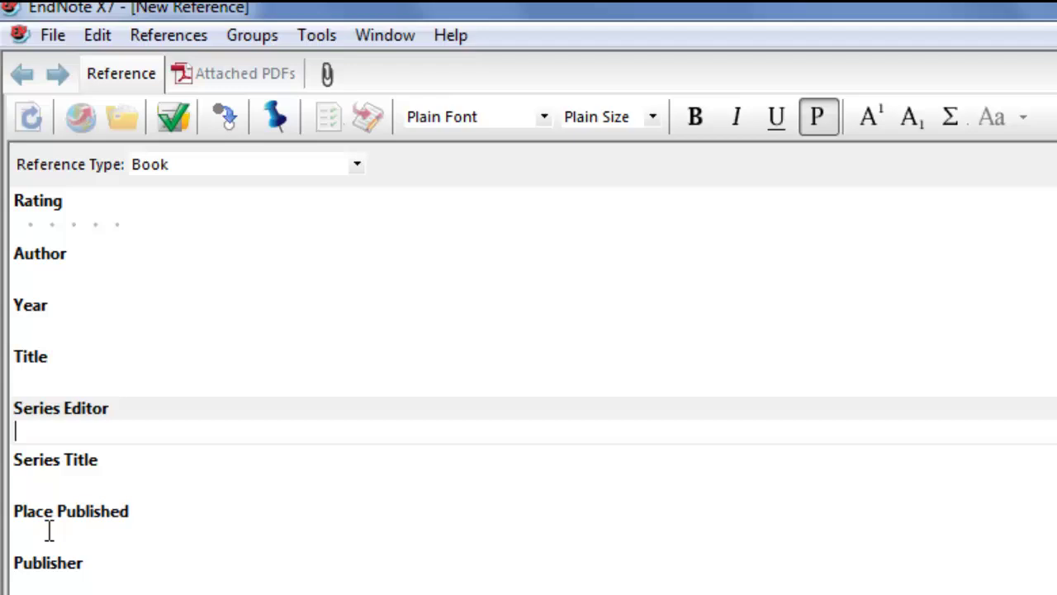
Enter the book's two authors in the Author field, one per line, surname first followed by a comma
scroll(528, 371, "down", 5)
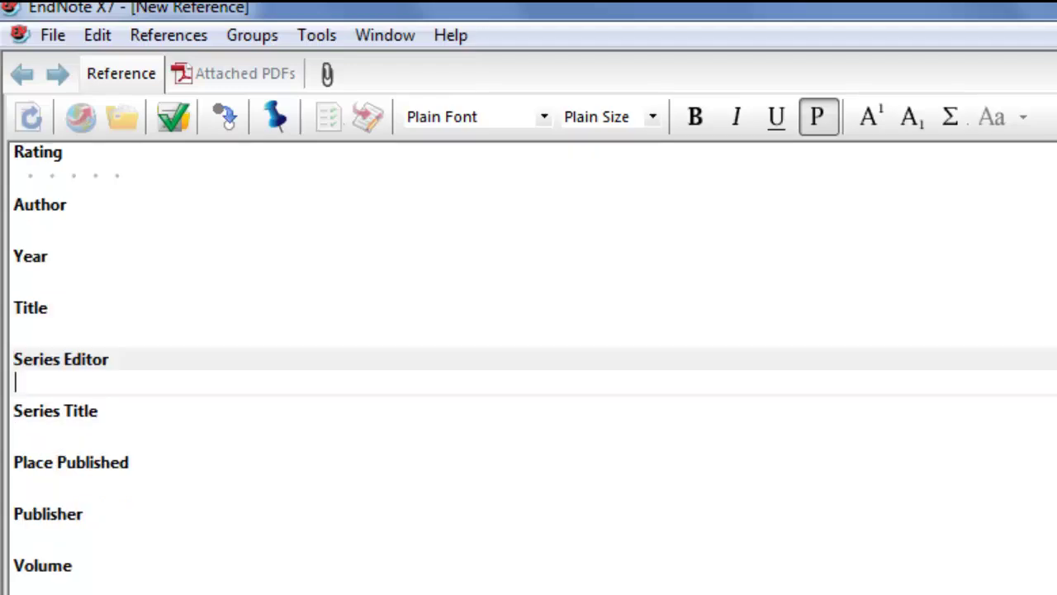
scroll(128, 450, "down", 3)
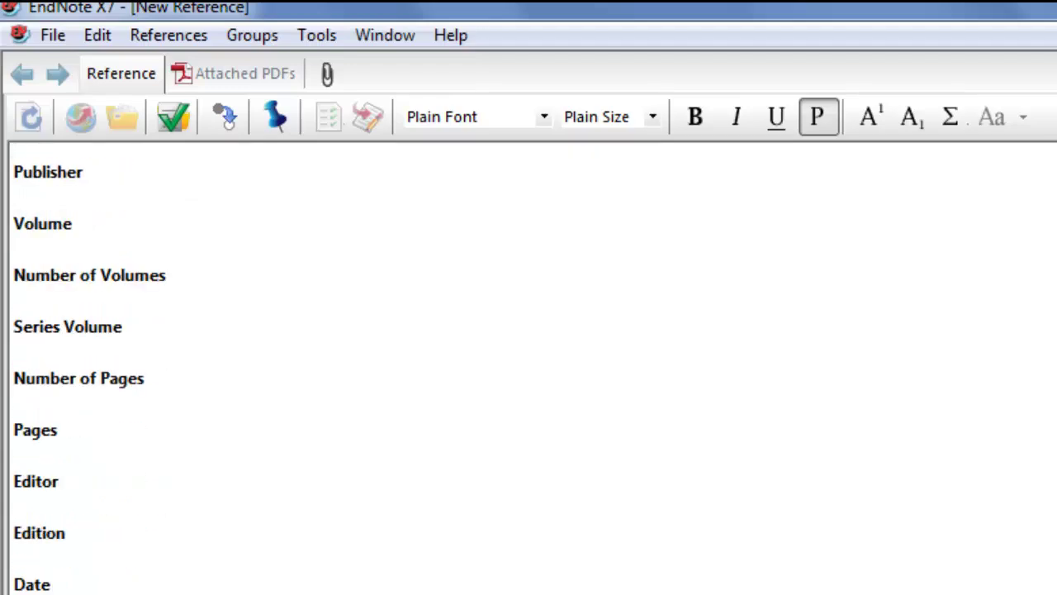
scroll(128, 451, "up", 4)
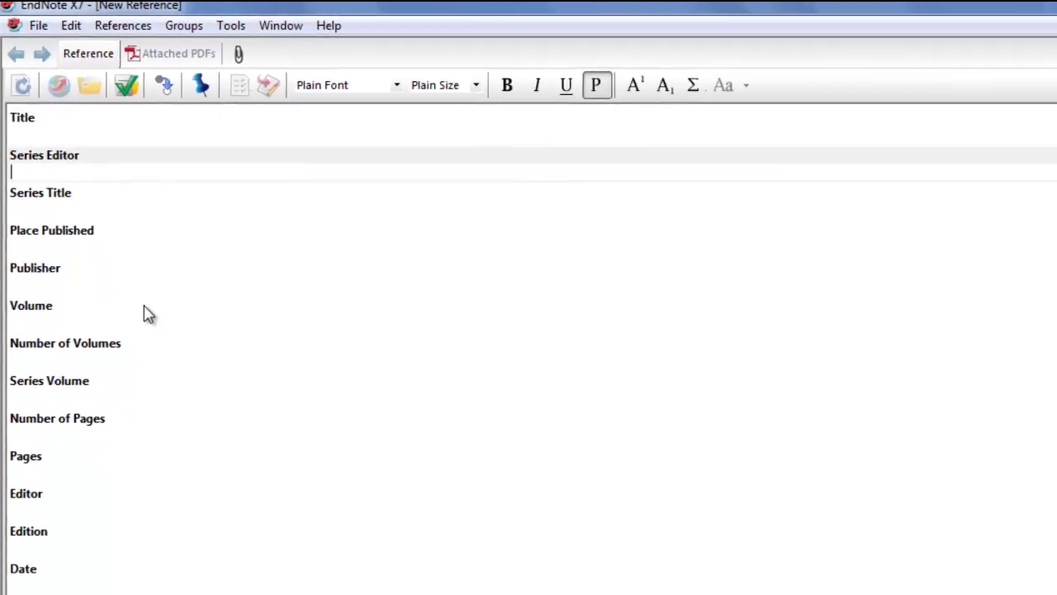
left_click(22, 165)
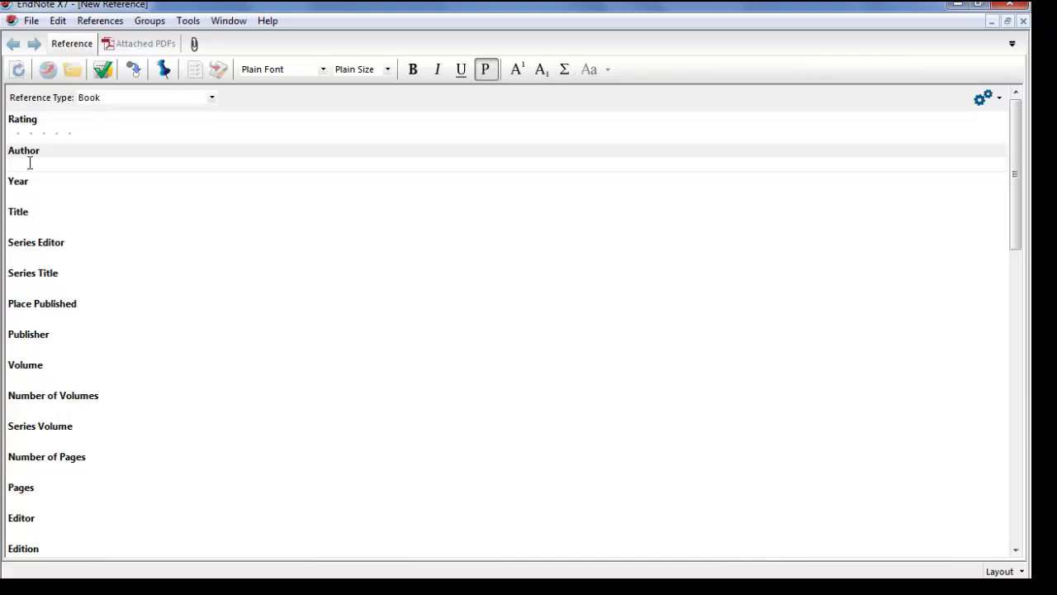
type("Smith, John")
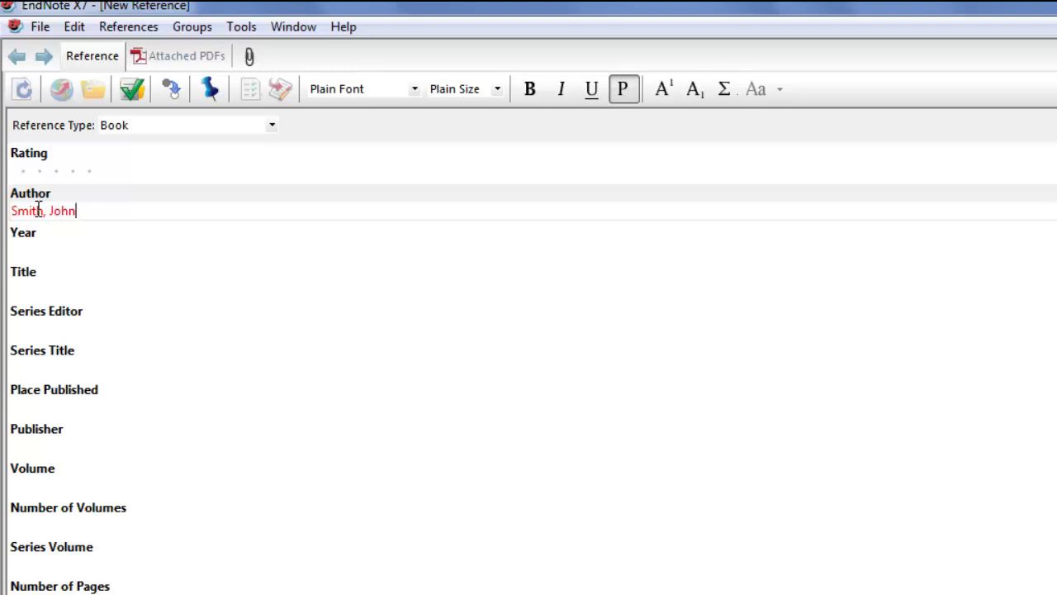
key("Return")
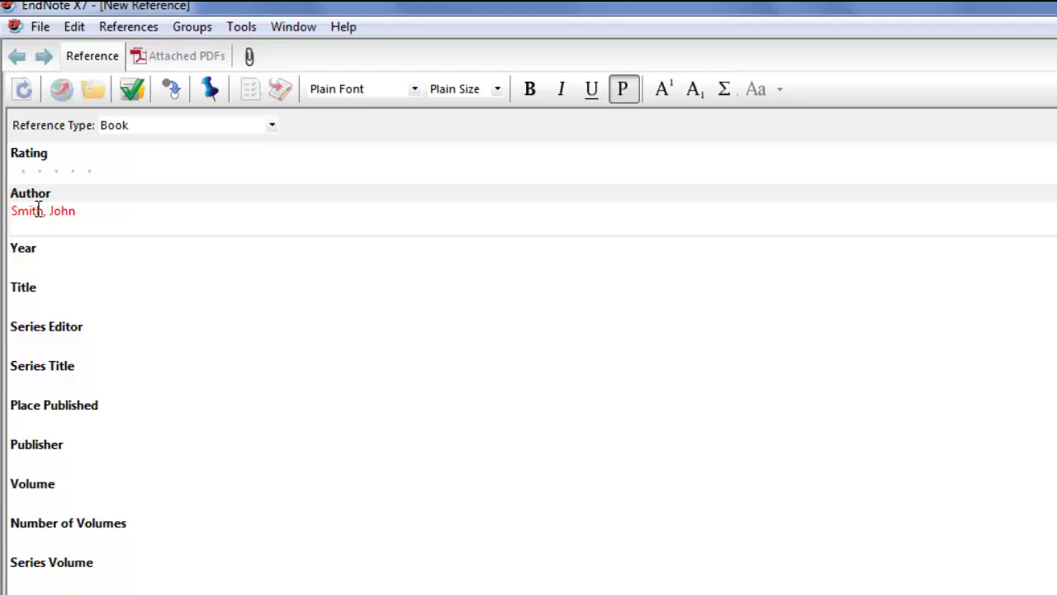
type("Modsi")
key("BackSpace")
key("BackSpace")
type("ise, K.")
Set the book's year to 2012 and its title to "The cat is back"
left_click(24, 263)
type("2012")
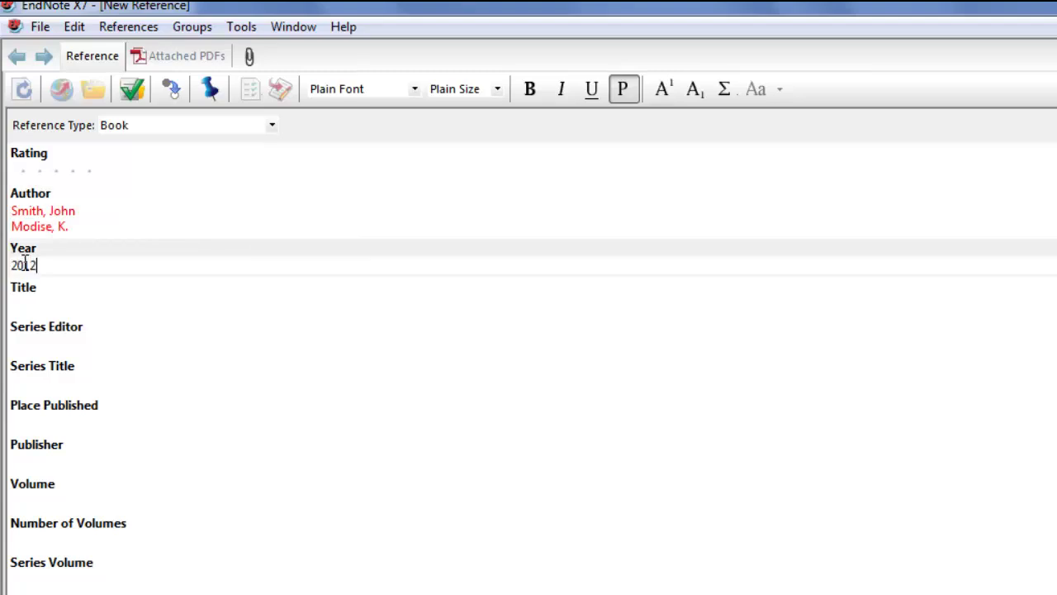
left_click(23, 302)
type("thh")
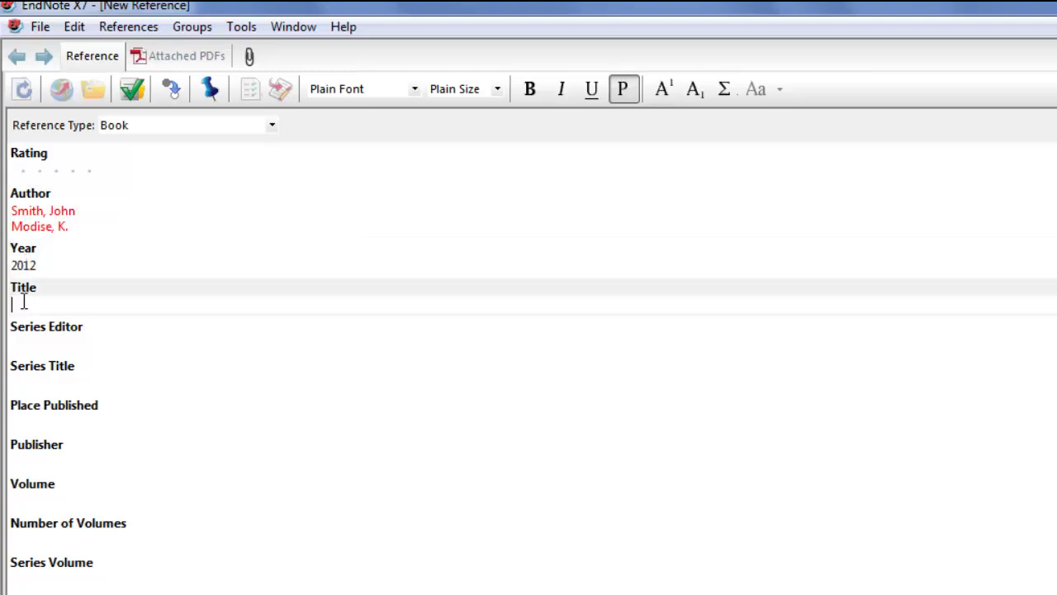
key("BackSpace")
key("BackSpace")
key("BackSpace")
type("The cat is back")
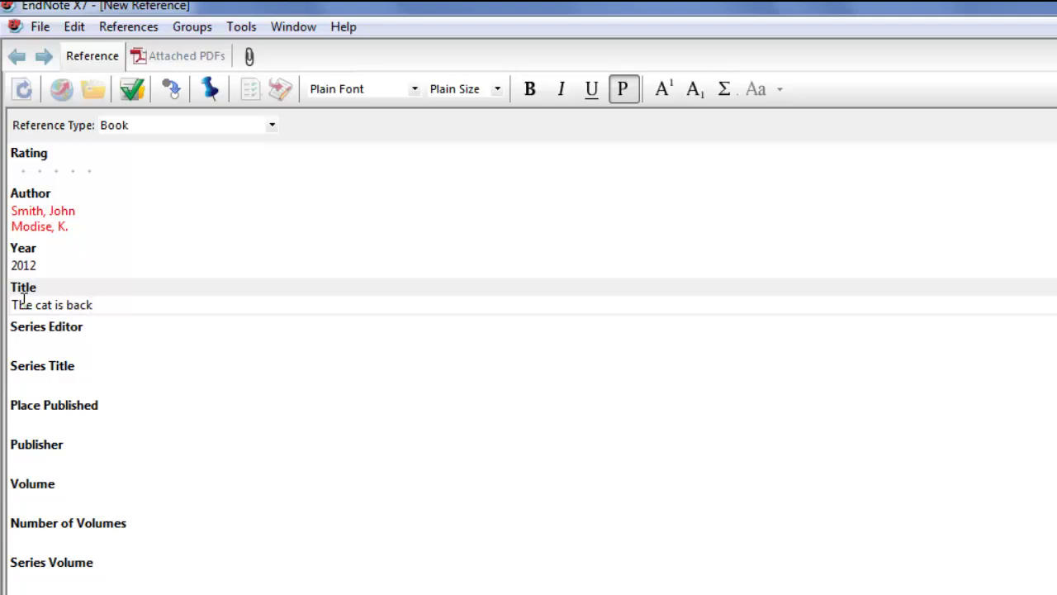
Enter Pretoria as the book's place published and Juta as its publisher
left_click(19, 421)
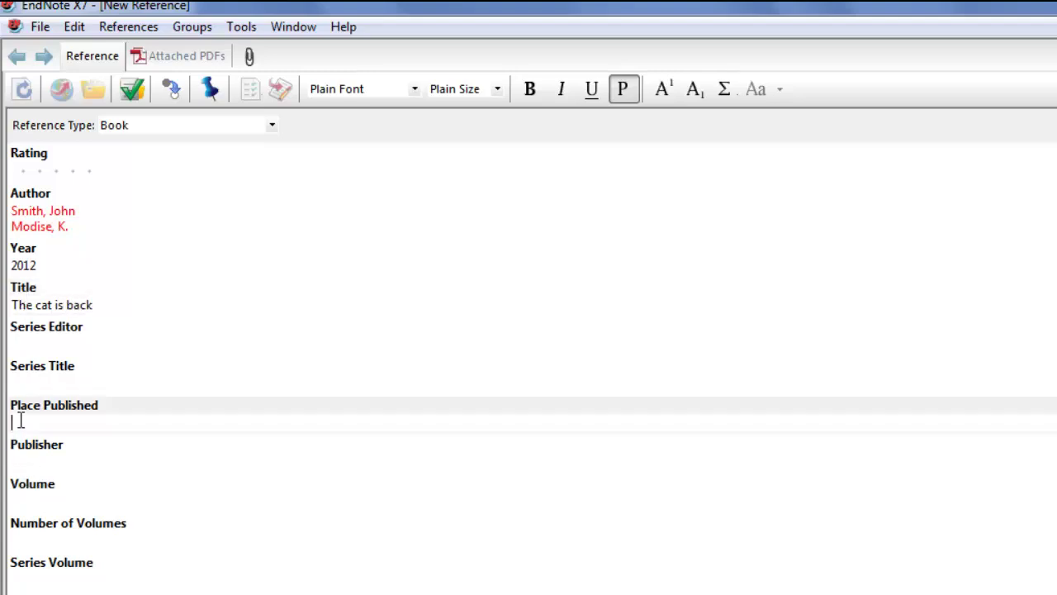
type("Pretoria")
left_click(26, 463)
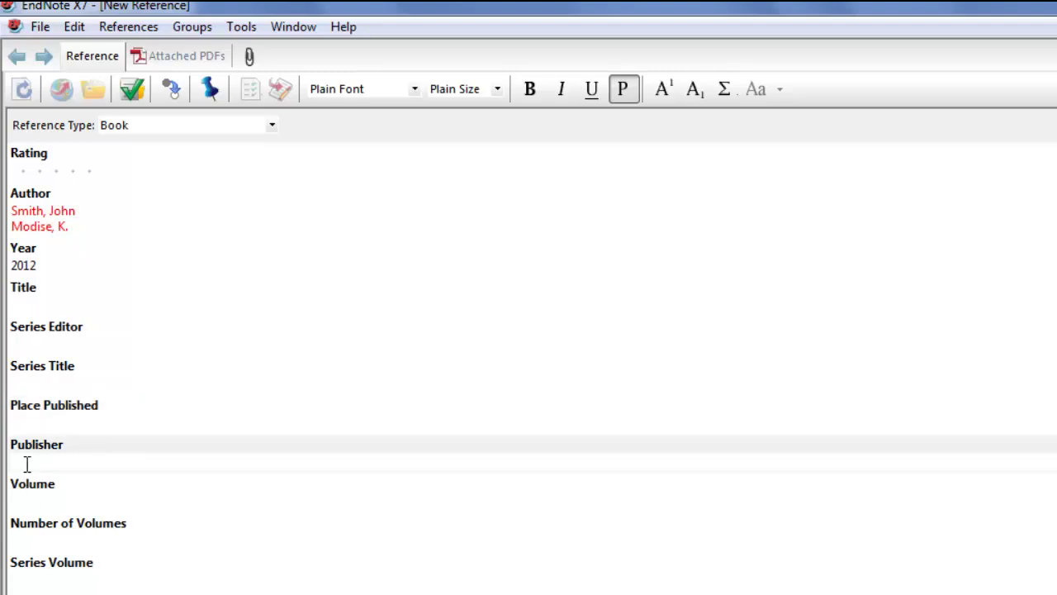
type("Juta")
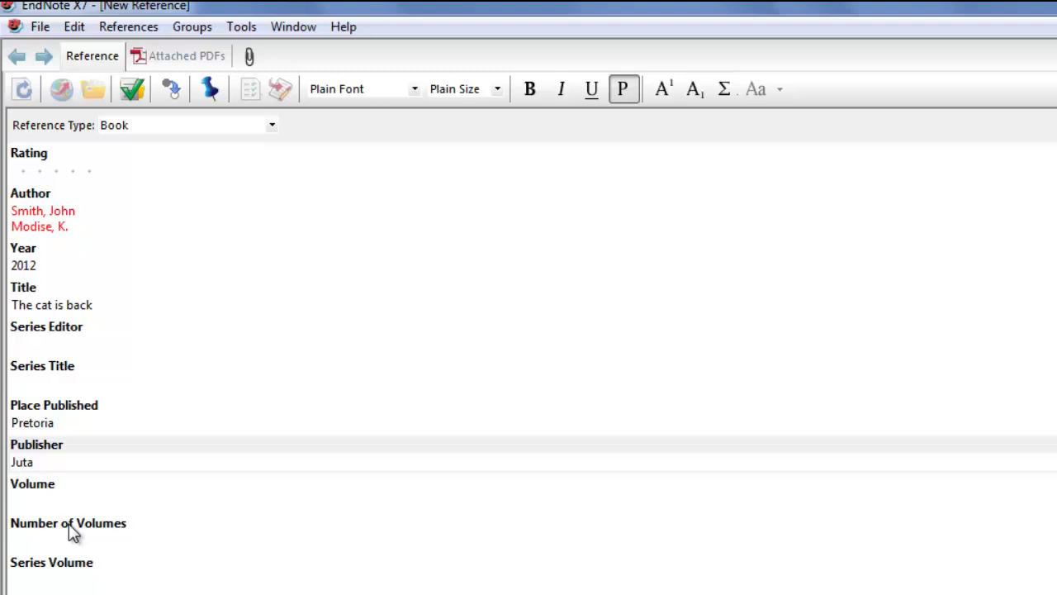
Set the book's edition to 2nd
scroll(73, 536, "down", 3)
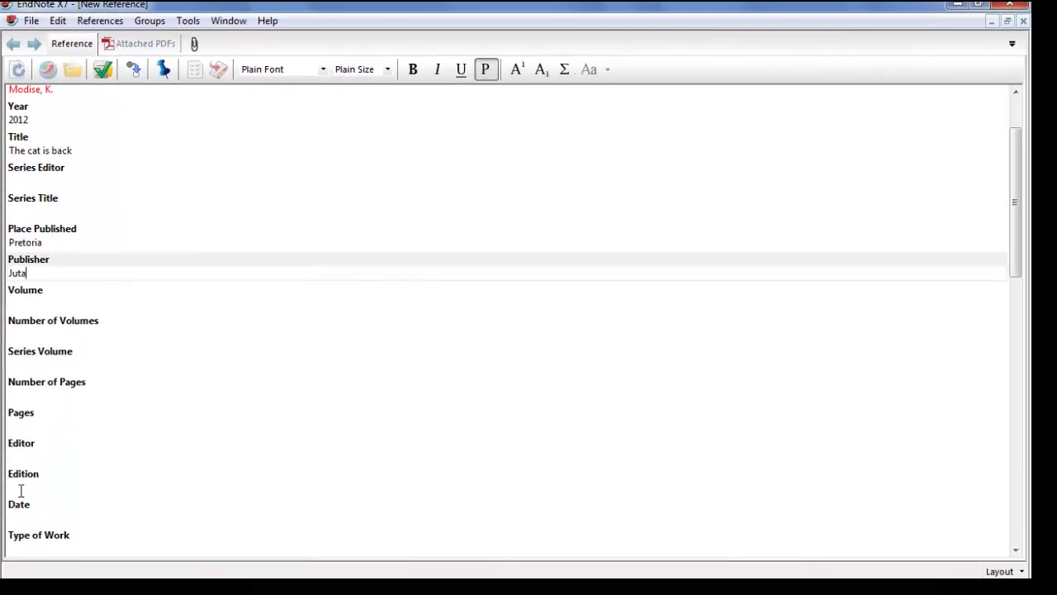
left_click(21, 491)
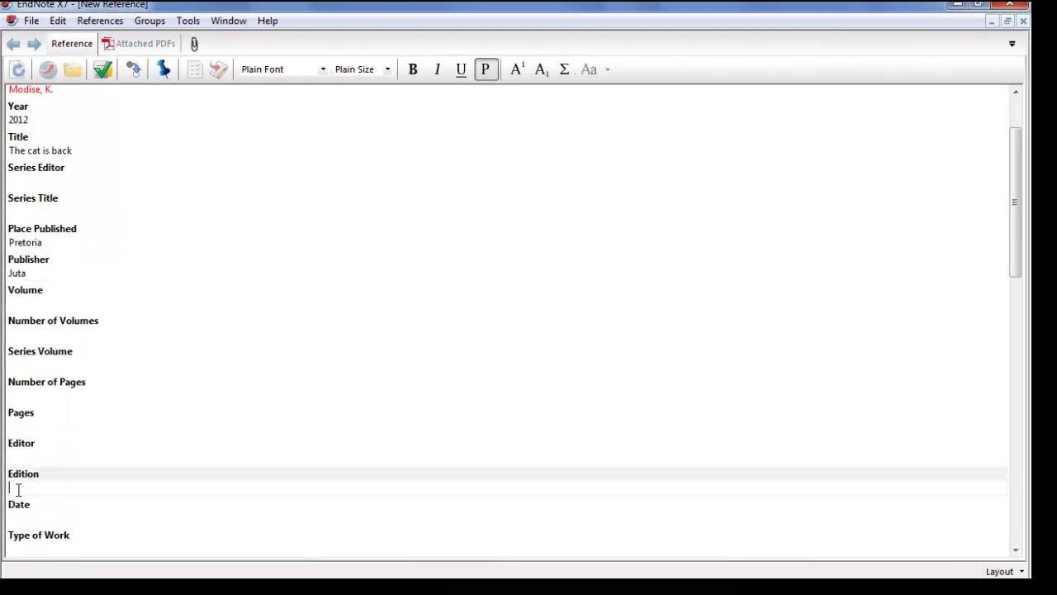
type("en")
key("BackSpace")
key("BackSpace")
type("2nd")
Save the book reference and show its formatted preview in the library
scroll(118, 424, "up", 2)
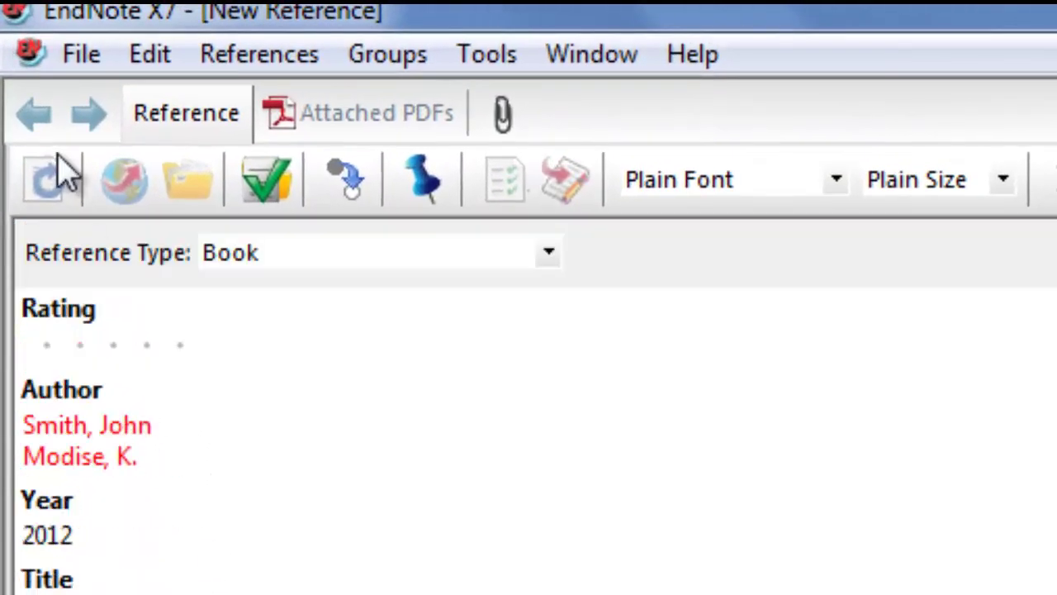
left_click(89, 63)
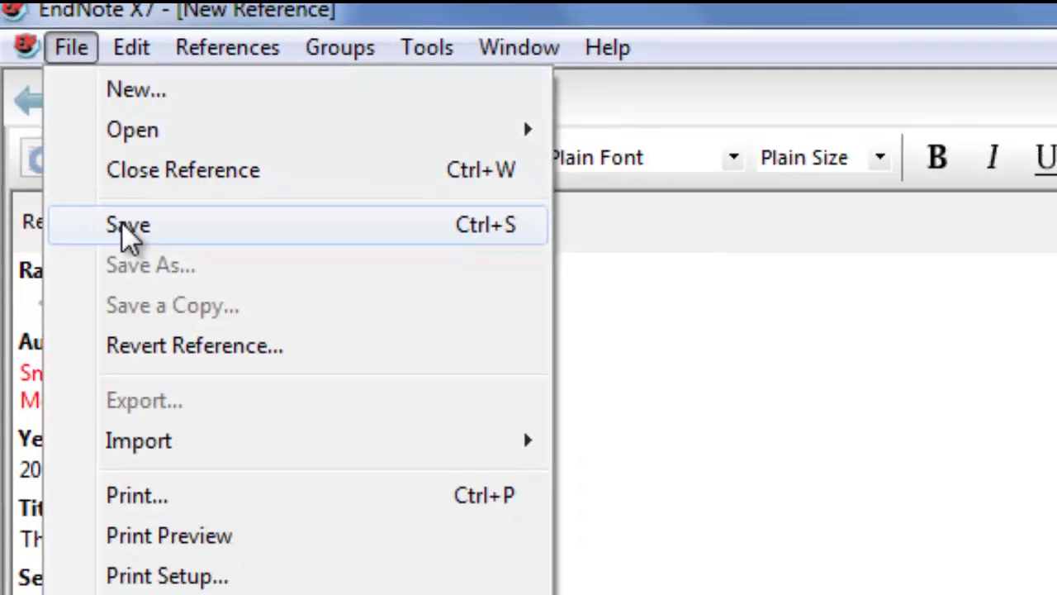
left_click(139, 254)
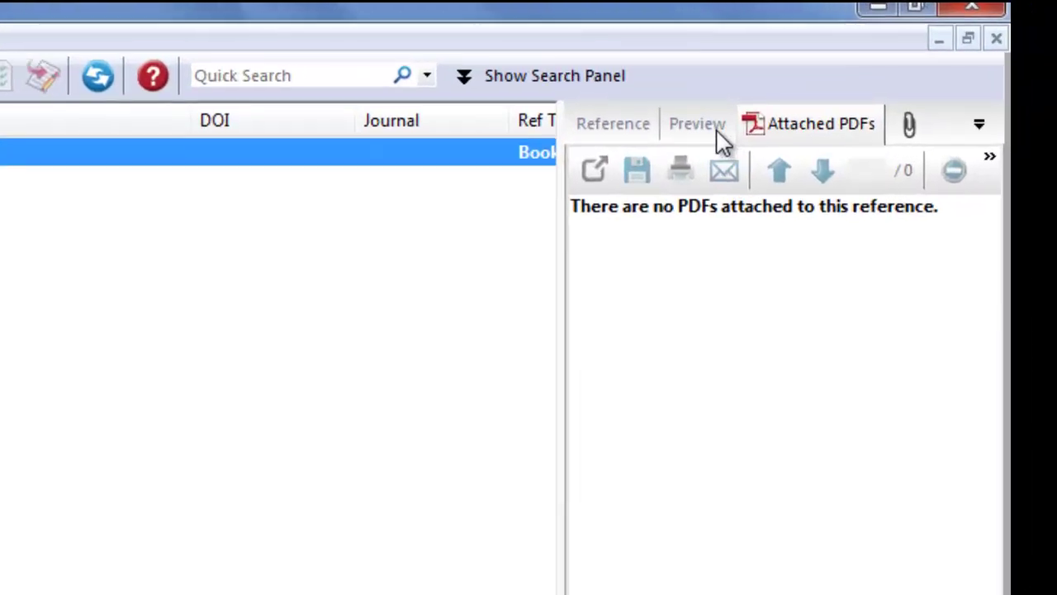
left_click(864, 69)
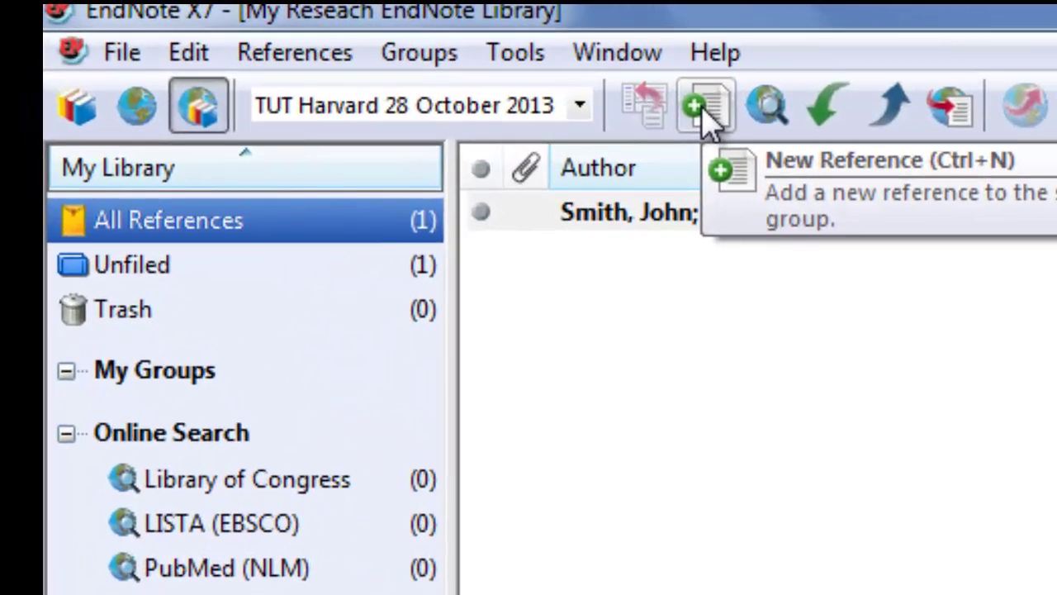
Add another new reference to the library for a journal article
left_click(110, 23)
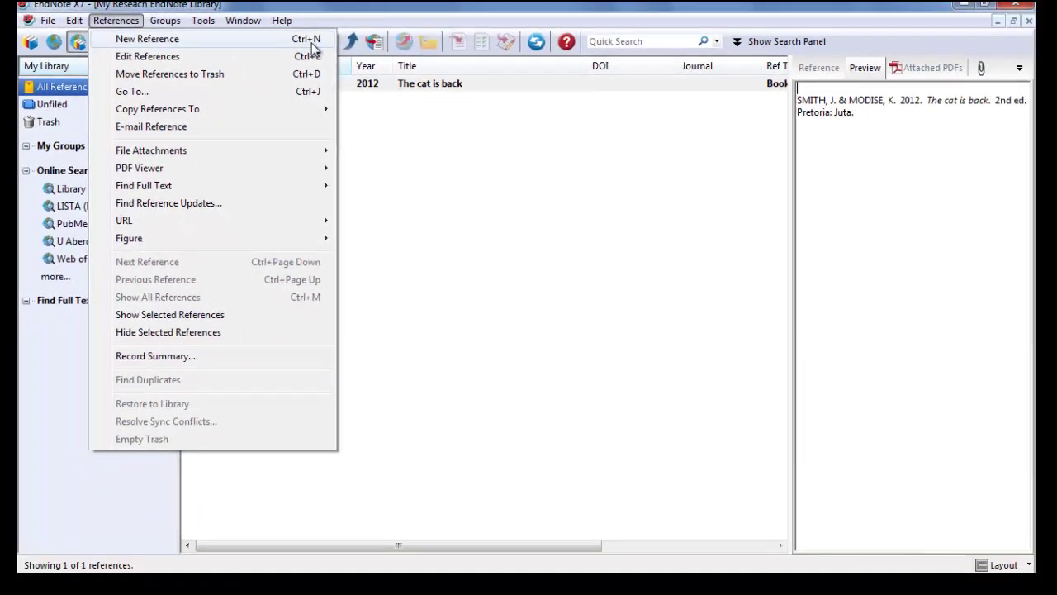
right_click(393, 157)
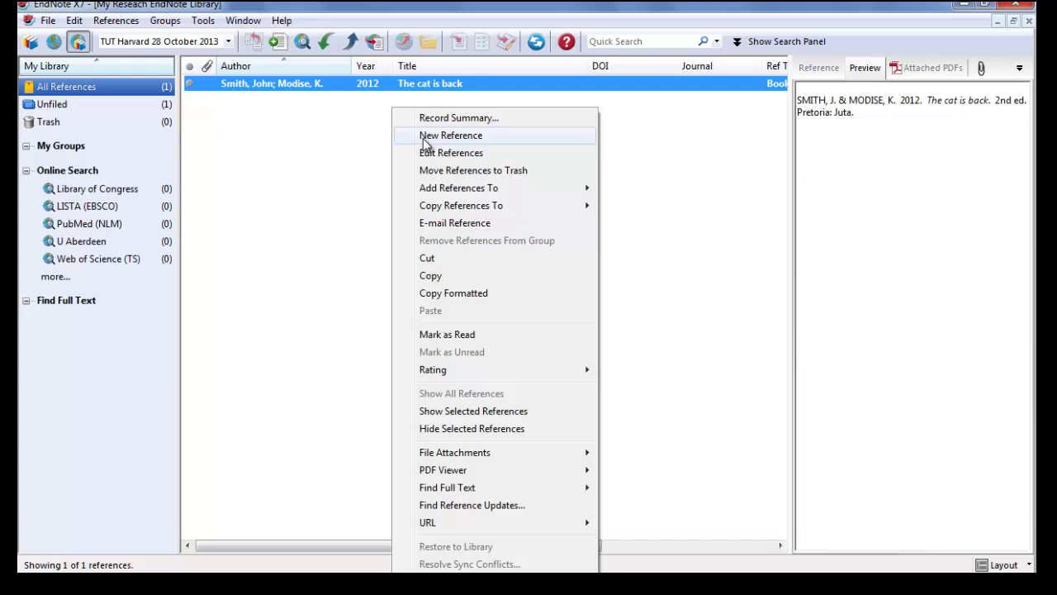
left_click(425, 138)
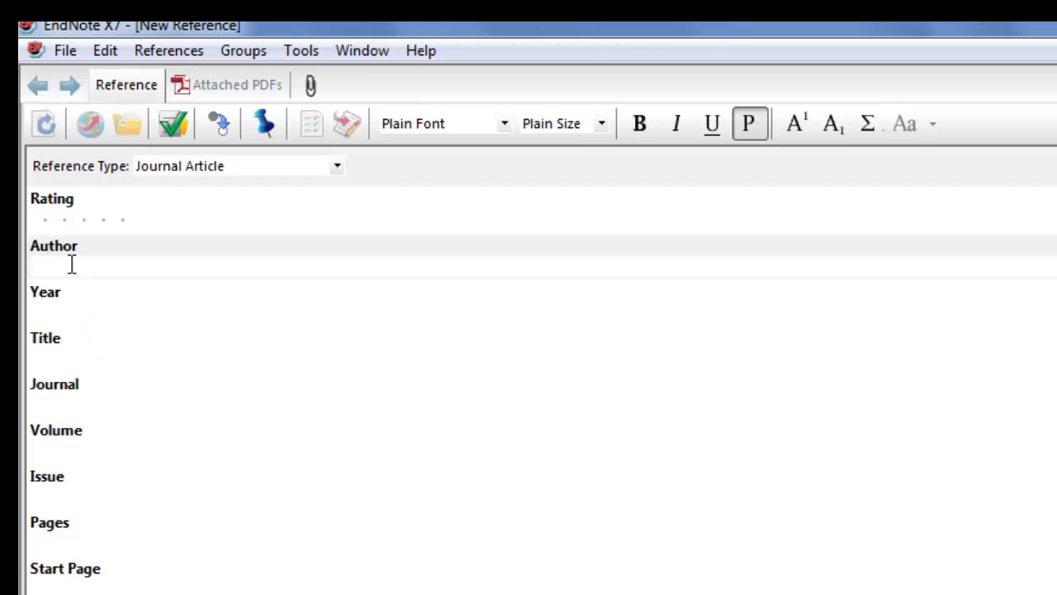
Enter the article's individual author, surname first, and on the next line the corporate author "Centre for Plant Research," with a trailing comma
type("Krog, J")
key("Return")
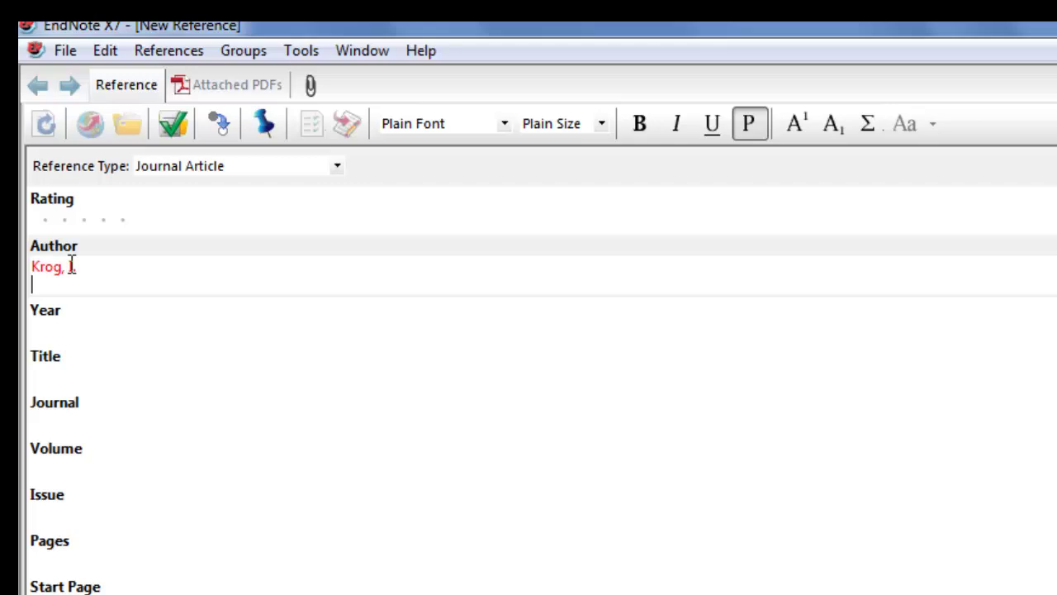
type("Centre for ")
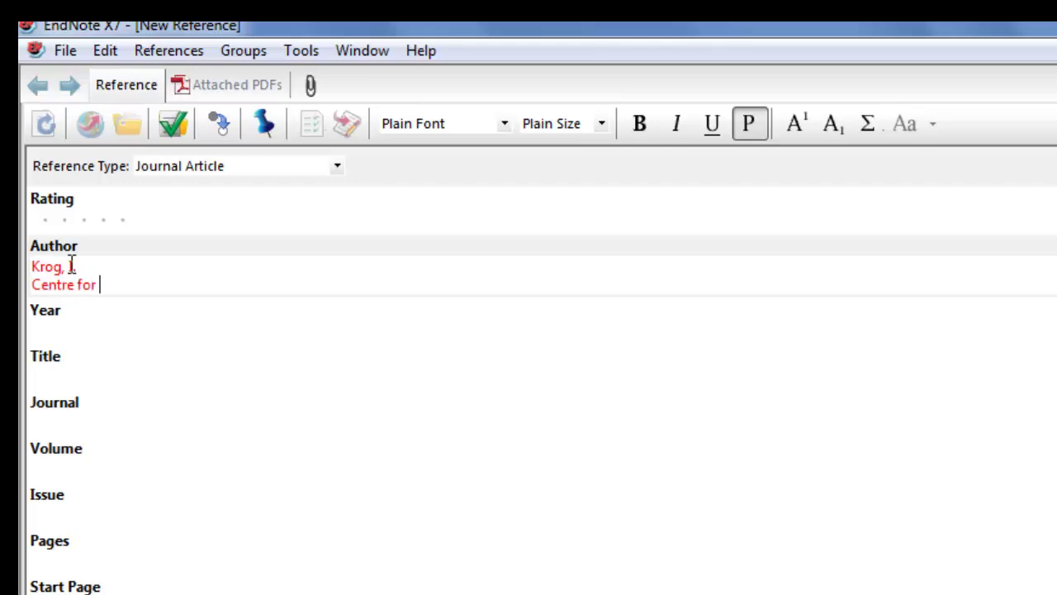
type("Plant Rea")
key("BackSpace")
type("s")
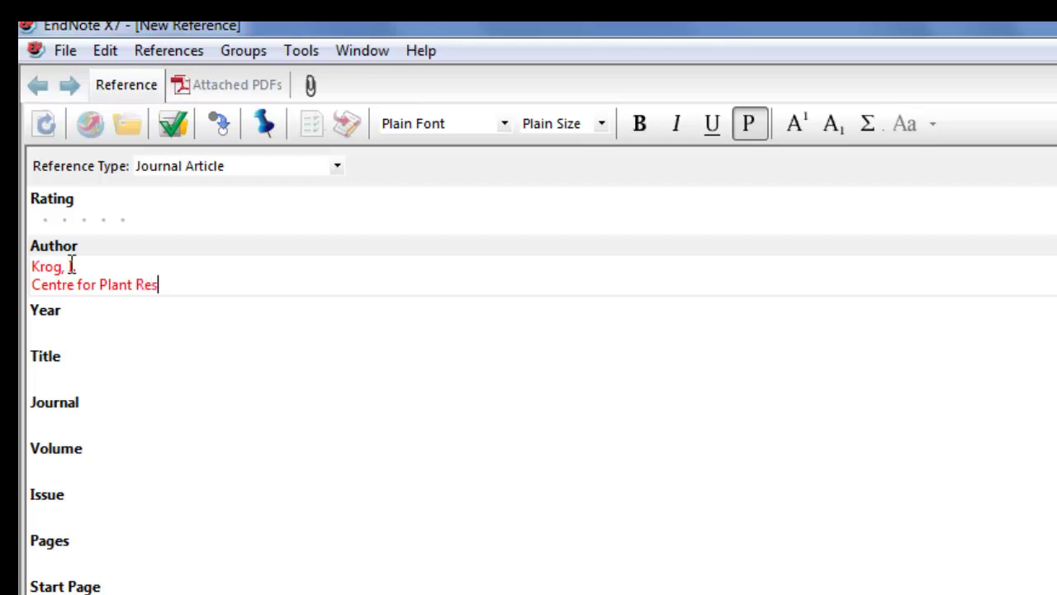
type("earch,")
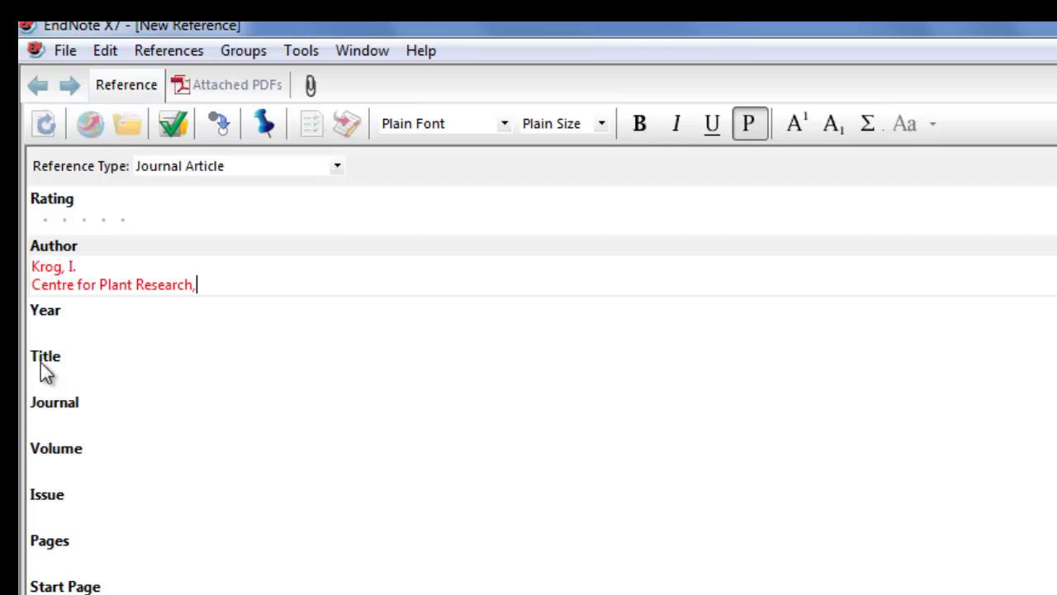
Set the article's year to 2013 and its title to "How to plant trees"
left_click(42, 329)
type("2013")
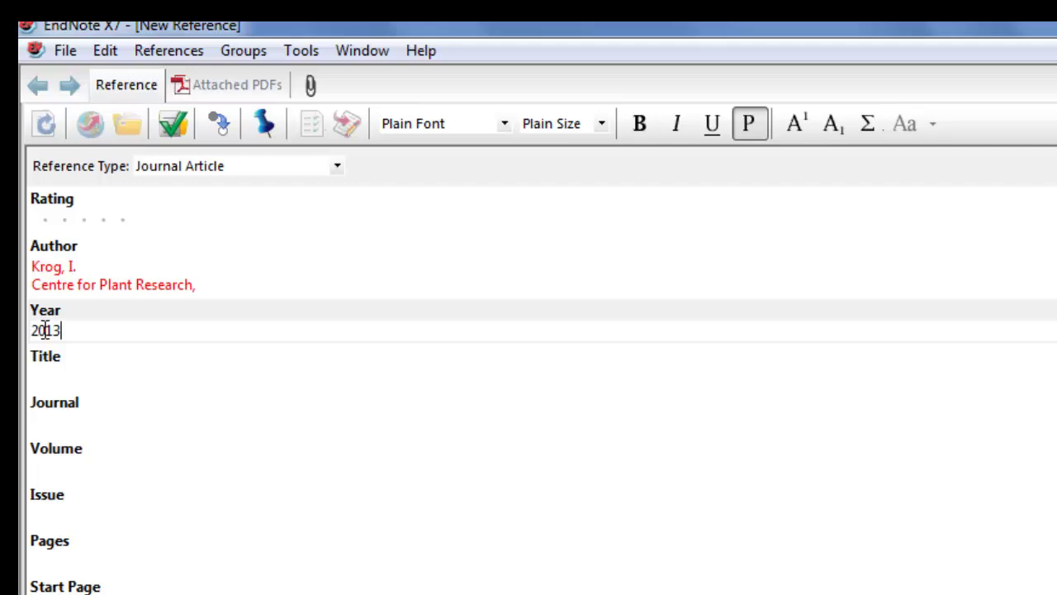
left_click(69, 377)
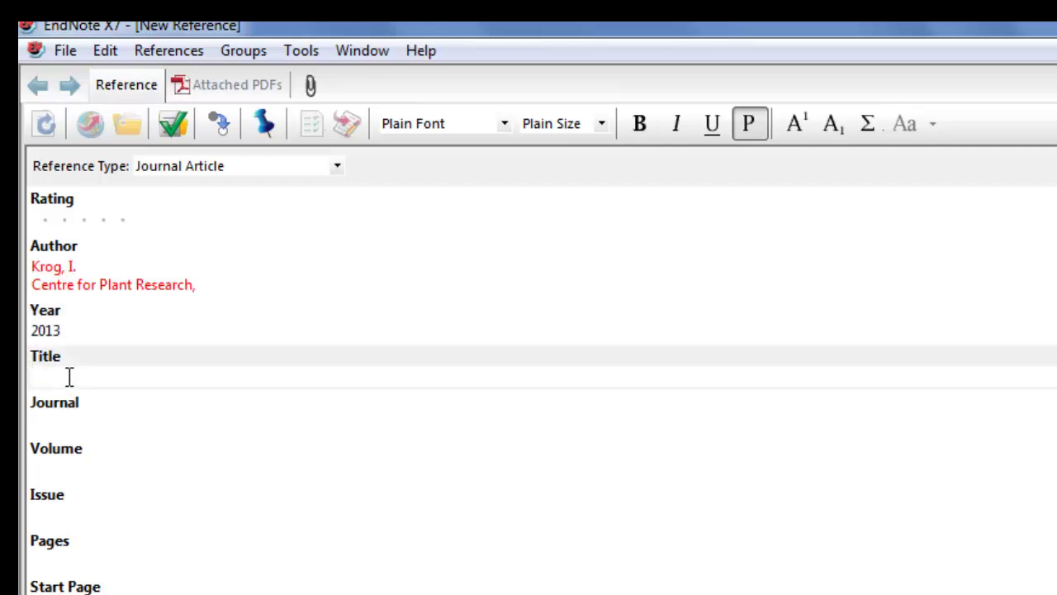
type("How to plant ")
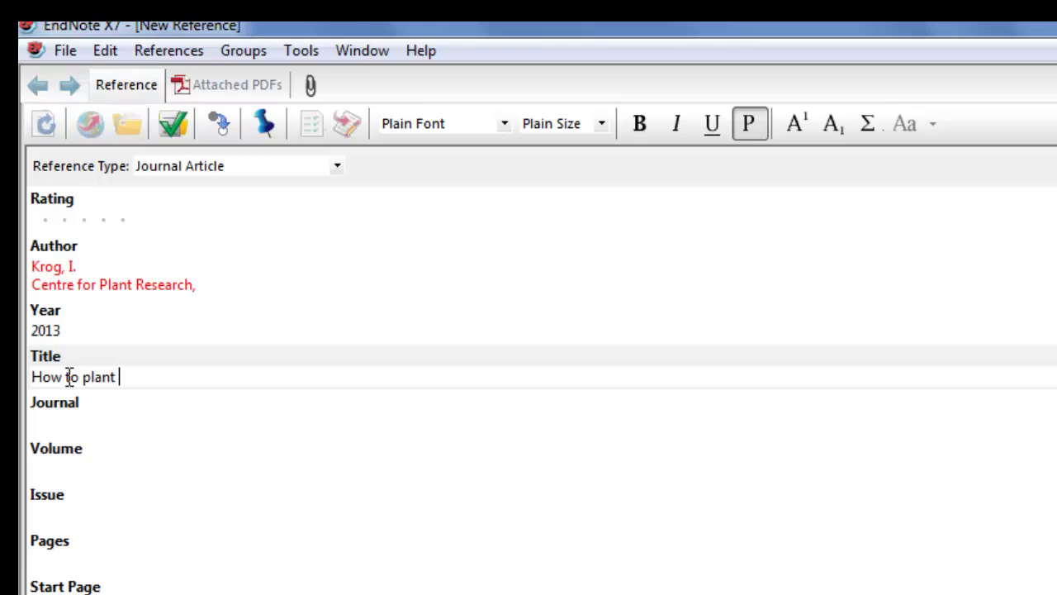
type("trees")
Set the article's journal to "Green gardens", its volume to 5 and its issue to 3
left_click(35, 422)
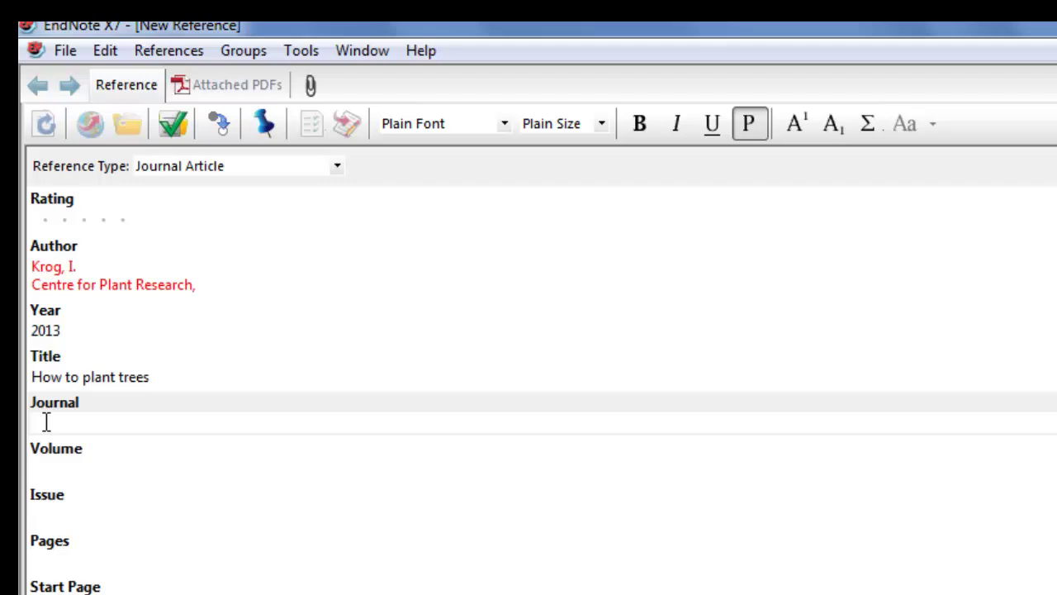
type("Green gardens")
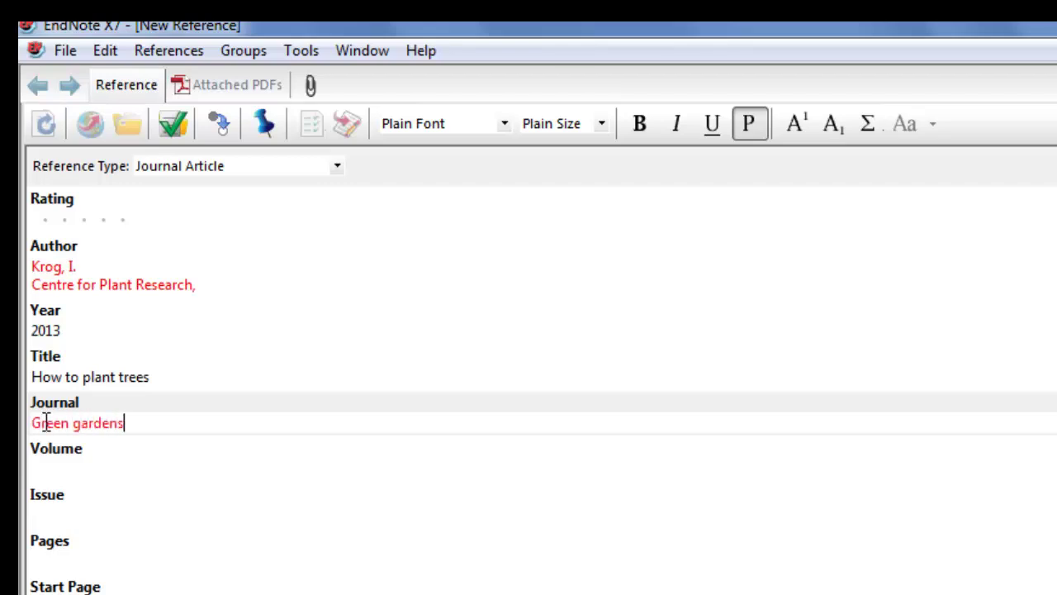
left_click(50, 467)
type("5")
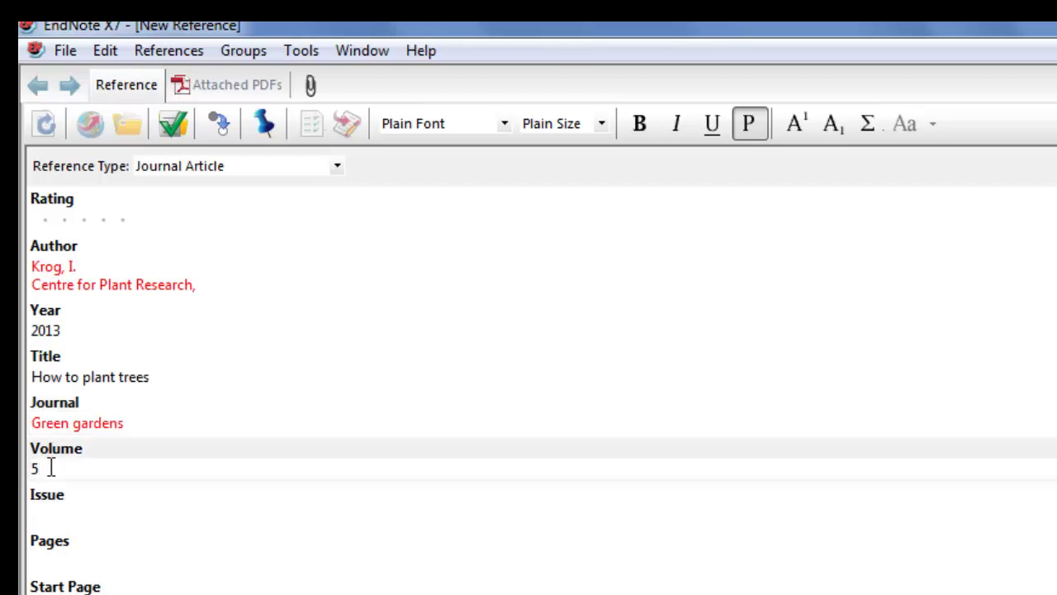
left_click(42, 516)
type("3")
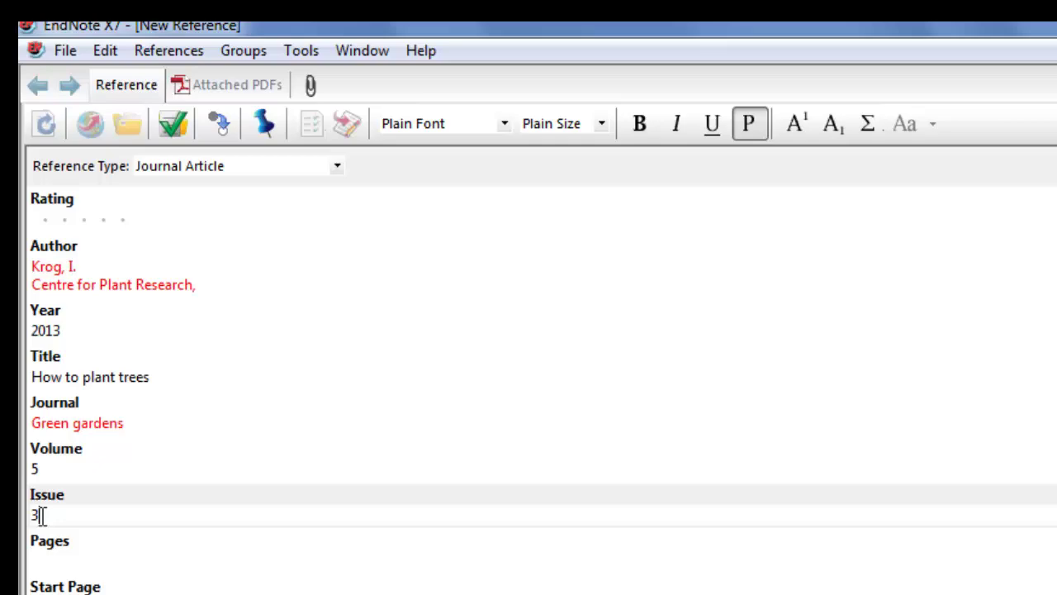
Set the article's pages to 15-20 and its date to "Aug."
left_click(39, 560)
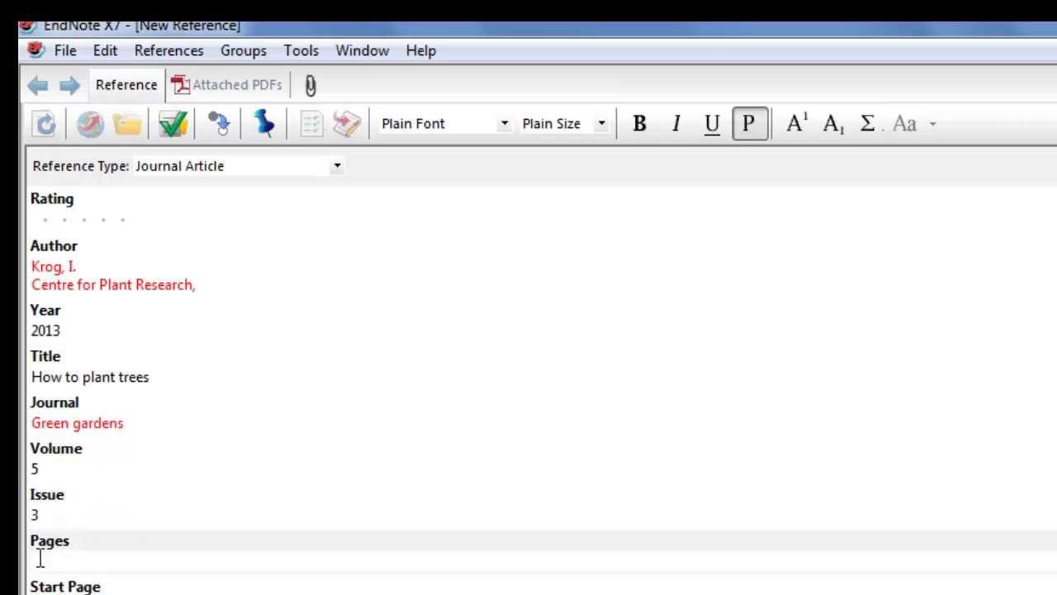
type("10-20")
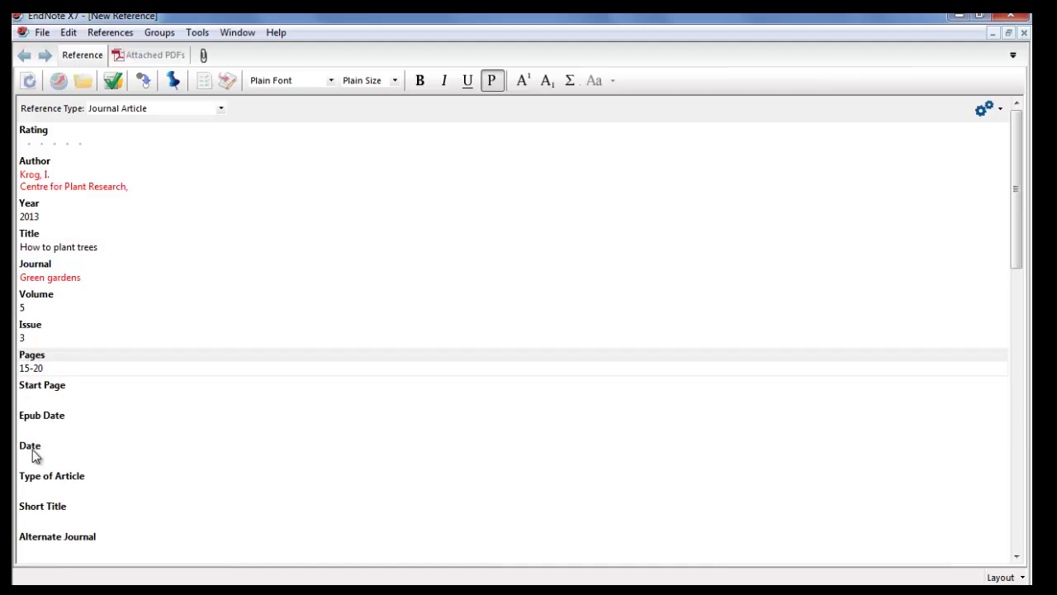
left_click(36, 459)
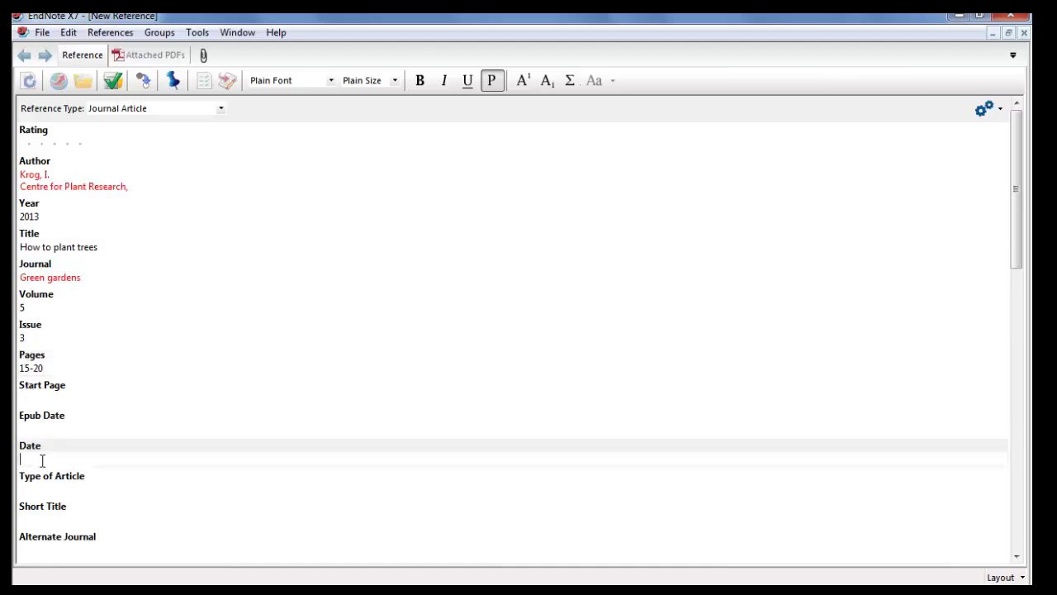
type("Aug.")
Close the journal article reference and save its changes to the library
left_click(41, 33)
left_click(403, 243)
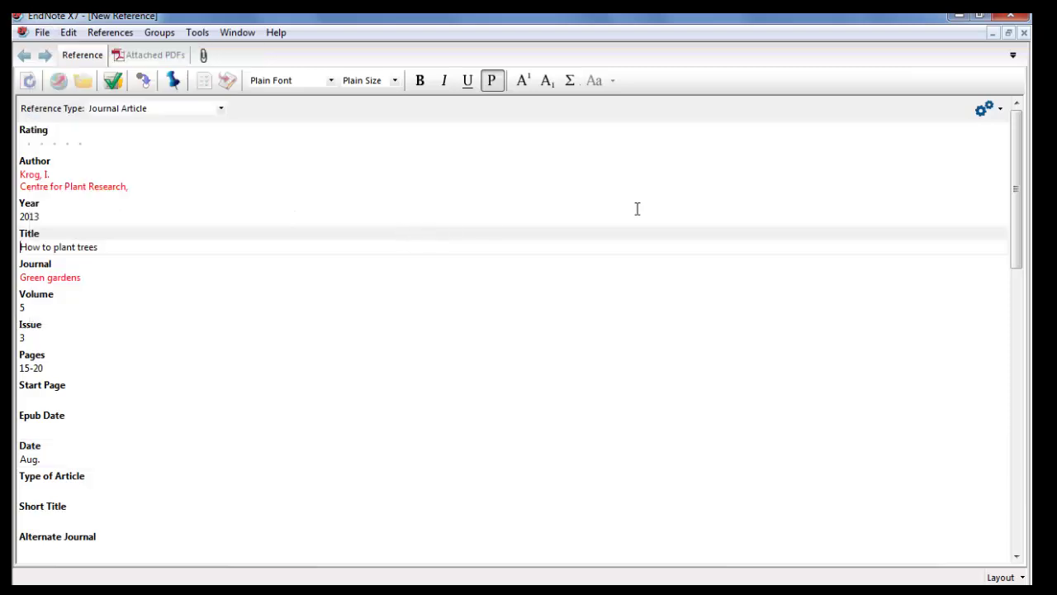
left_click(1024, 35)
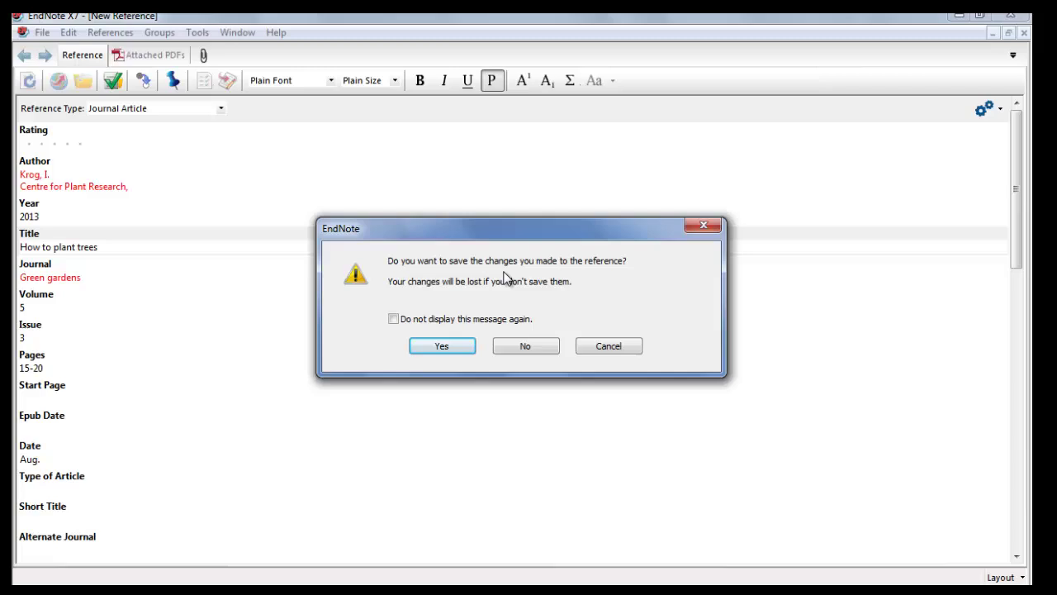
left_click(427, 348)
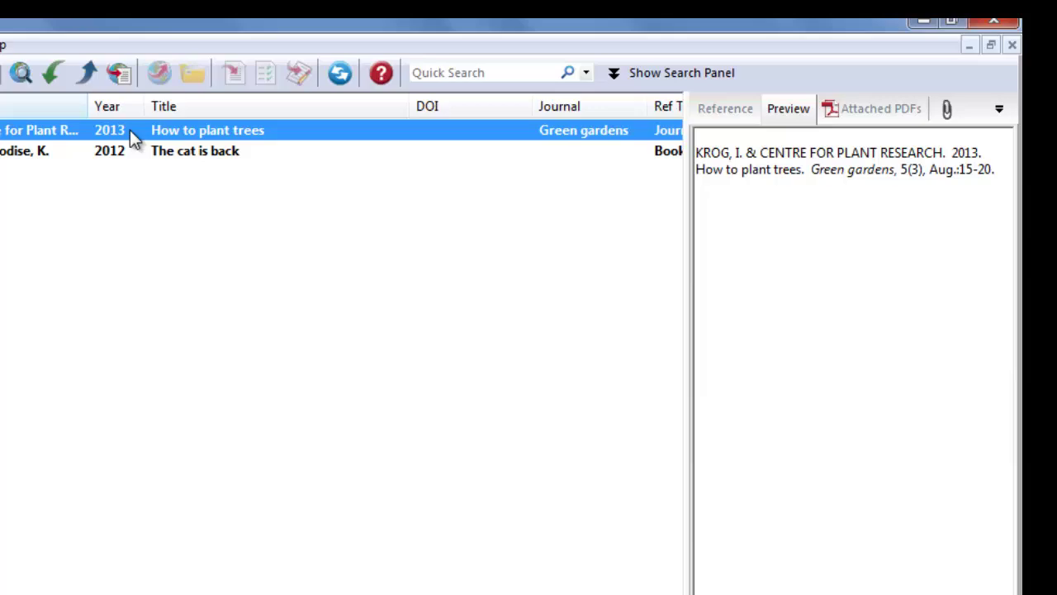
Reopen the "How to plant trees" reference, add a second initial to the individual author, save it and highlight the initials in the preview
double_click(130, 130)
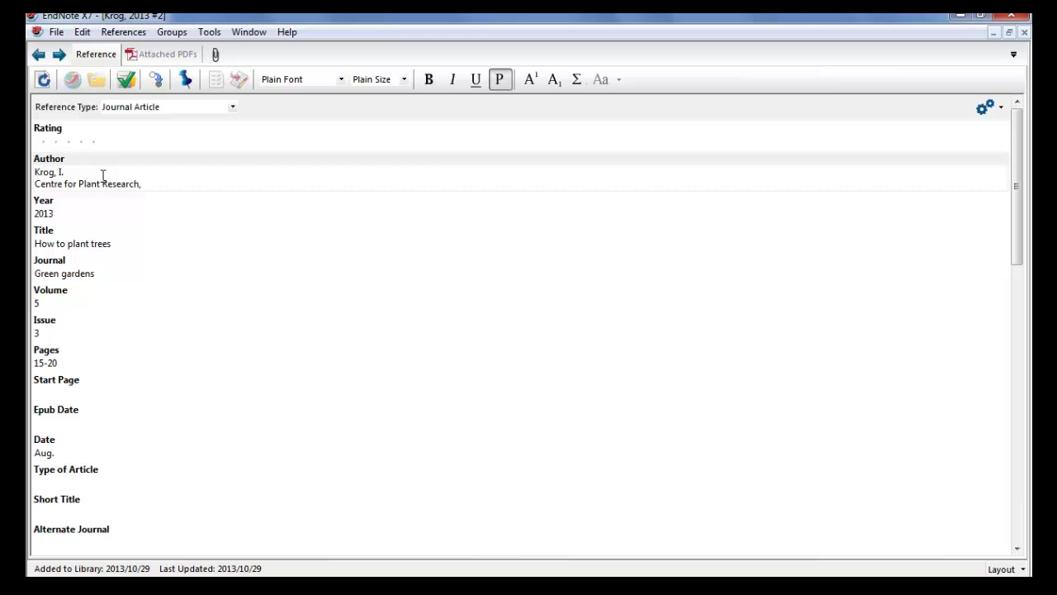
left_click(102, 175)
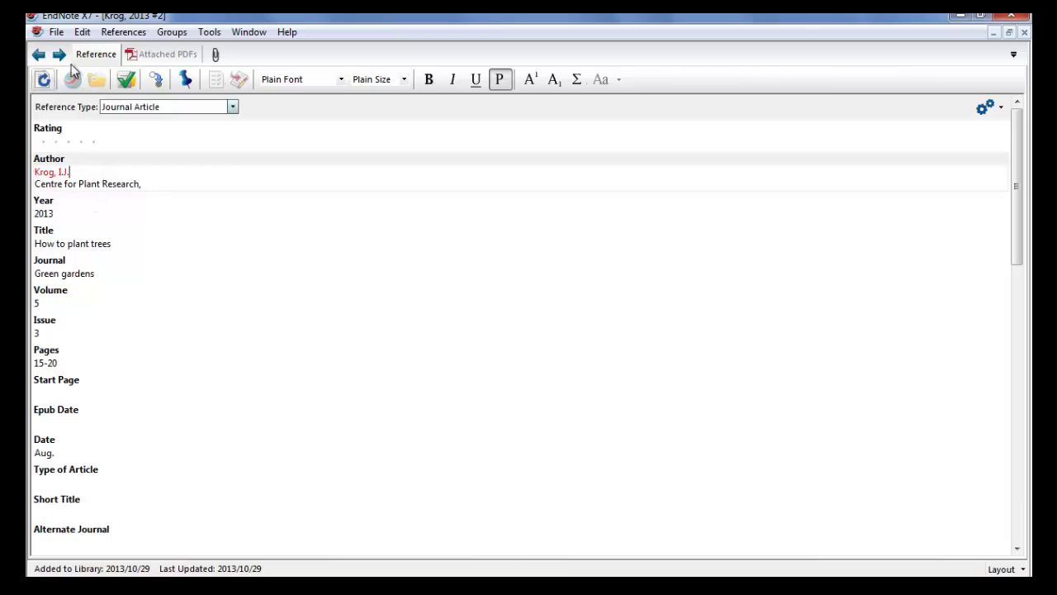
left_click(1025, 32)
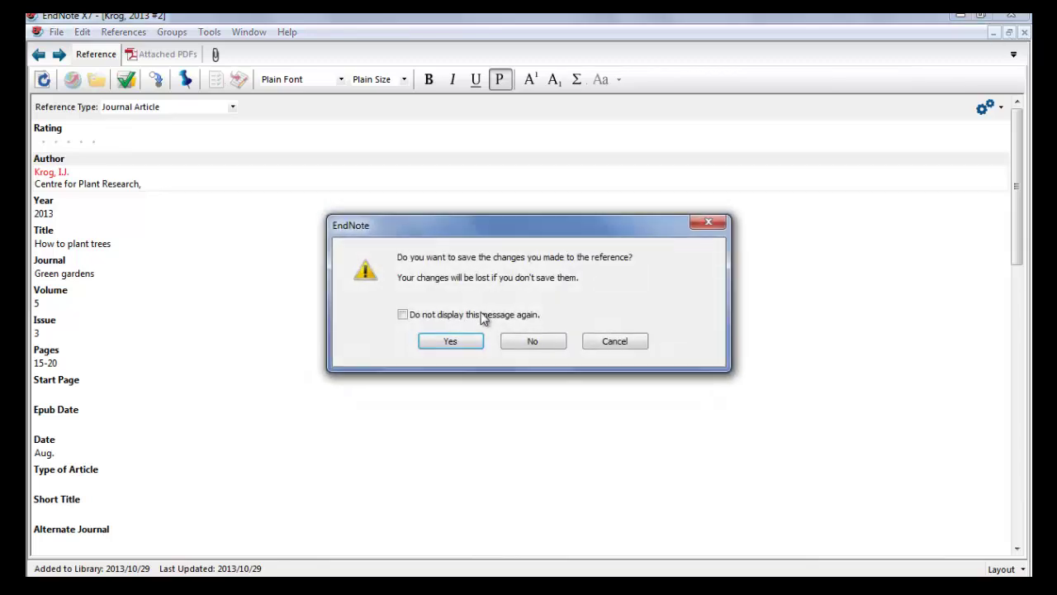
left_click(455, 346)
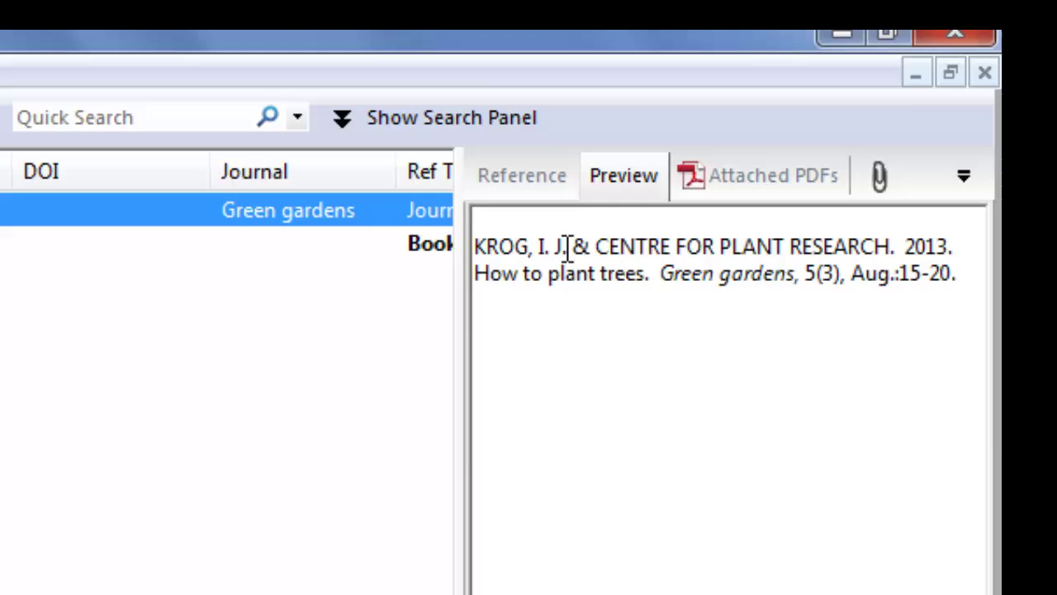
left_click_drag(565, 246, 536, 246)
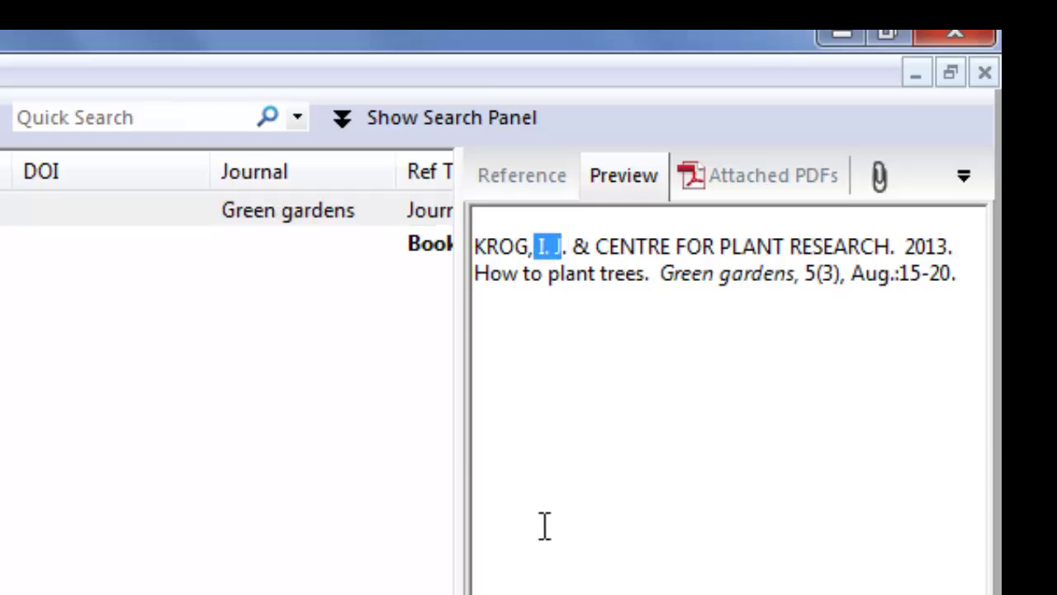